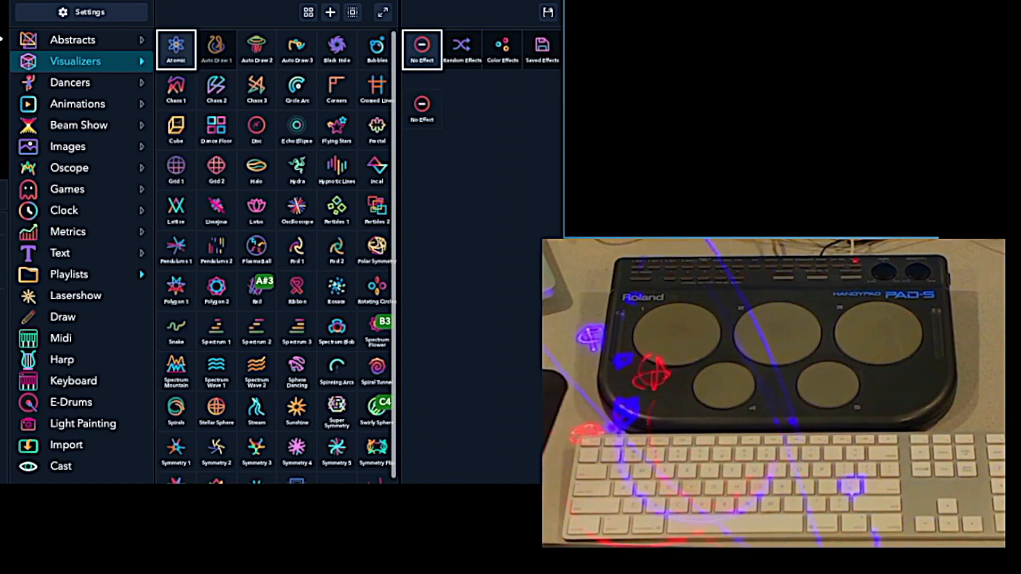
pyautogui.click(77, 16)
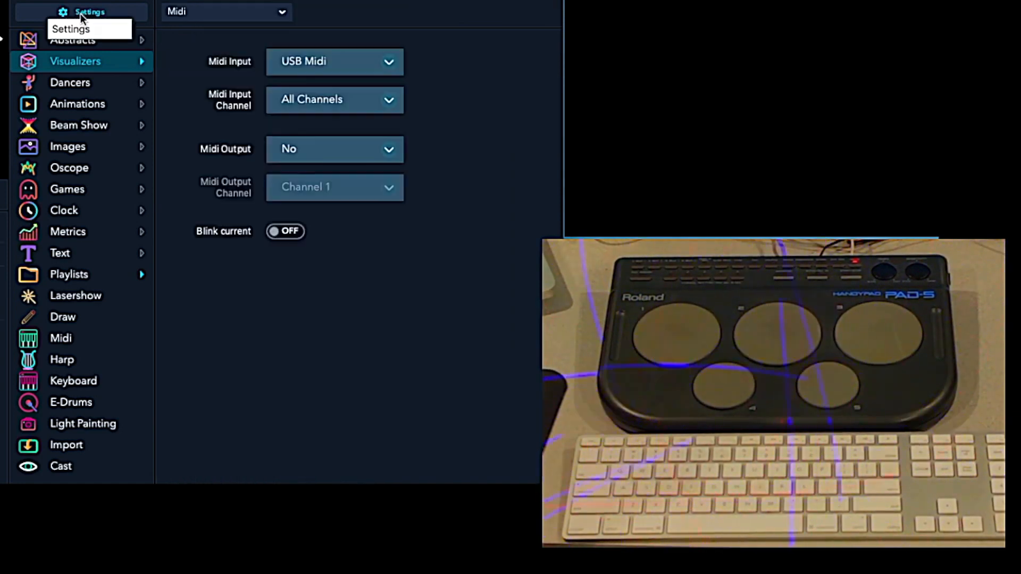
pyautogui.click(358, 61)
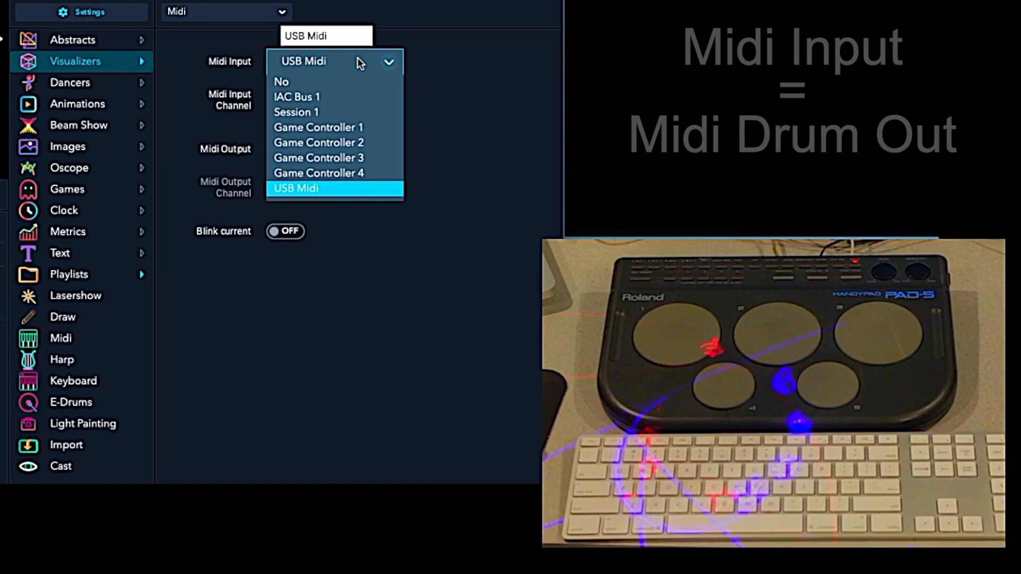
pyautogui.click(312, 188)
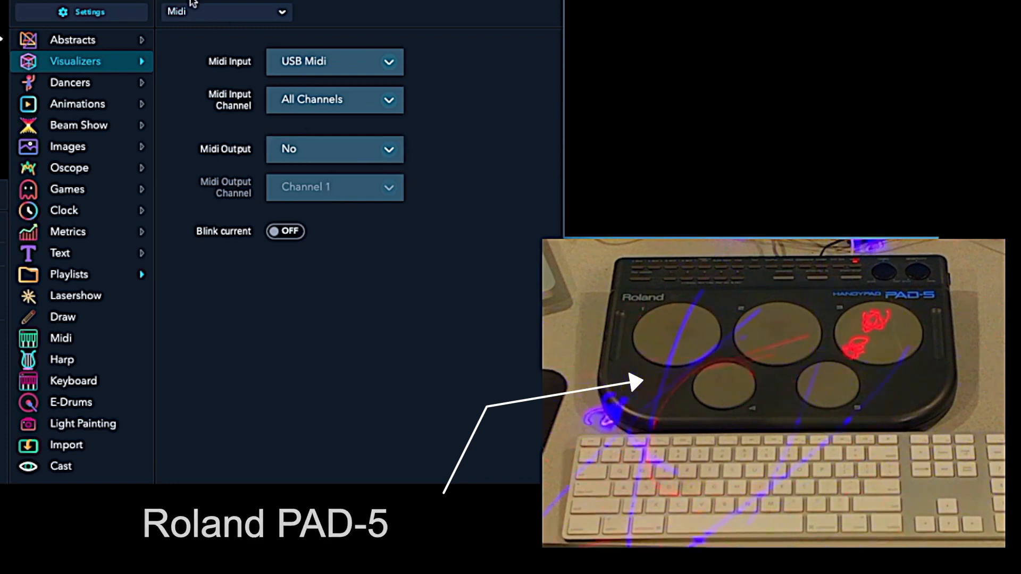
# Go to the E-Drums page and switch Edit Mode on for drum mapping.
pyautogui.click(193, 3)
pyautogui.click(71, 402)
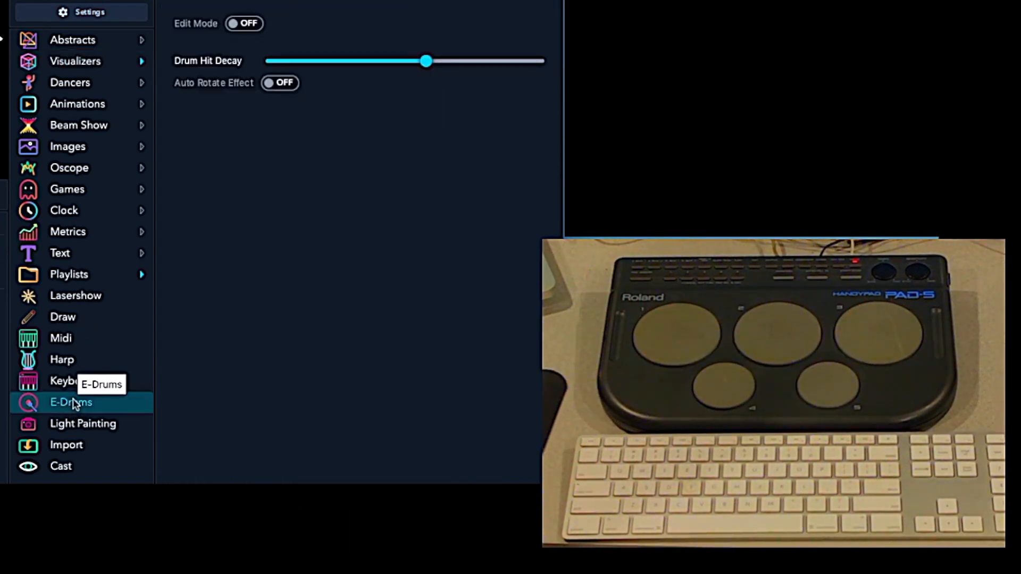
pyautogui.click(252, 24)
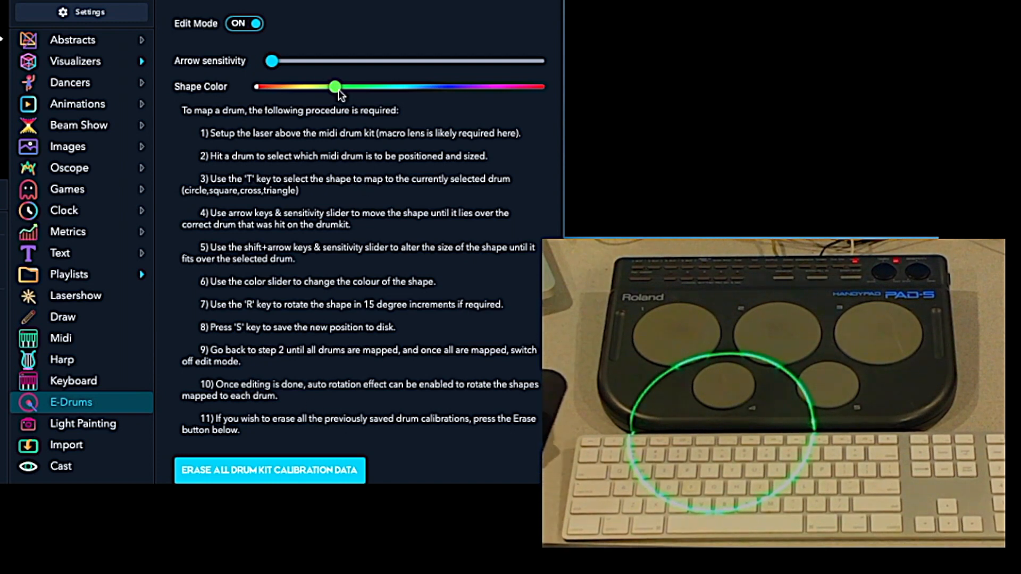
# Recolor the first drum's circle to blue and move it up onto the drum pads.
pyautogui.moveTo(336, 88); pyautogui.dragTo(429, 88)
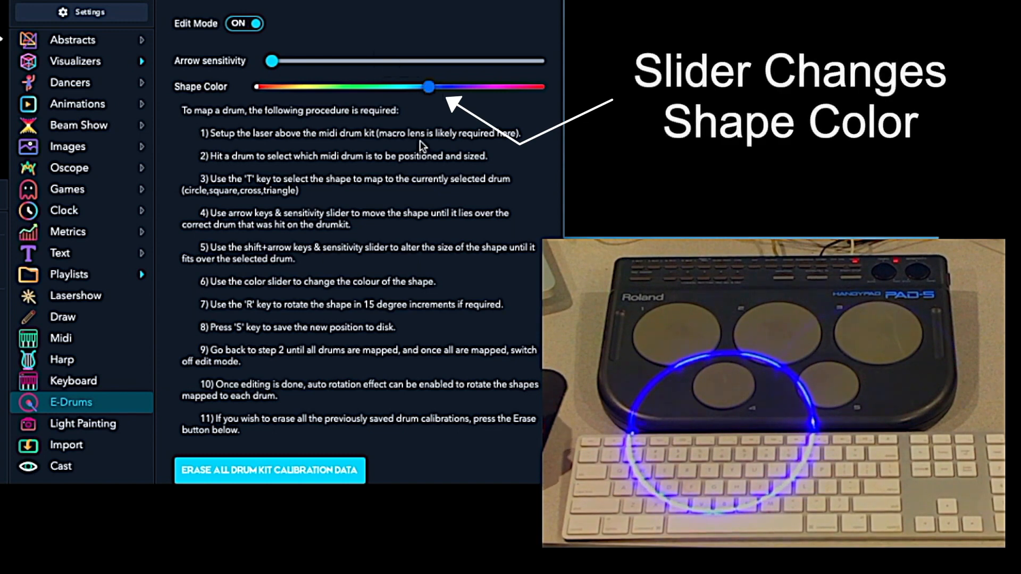
pyautogui.press('Right')
pyautogui.press('Right')
pyautogui.press('Right')
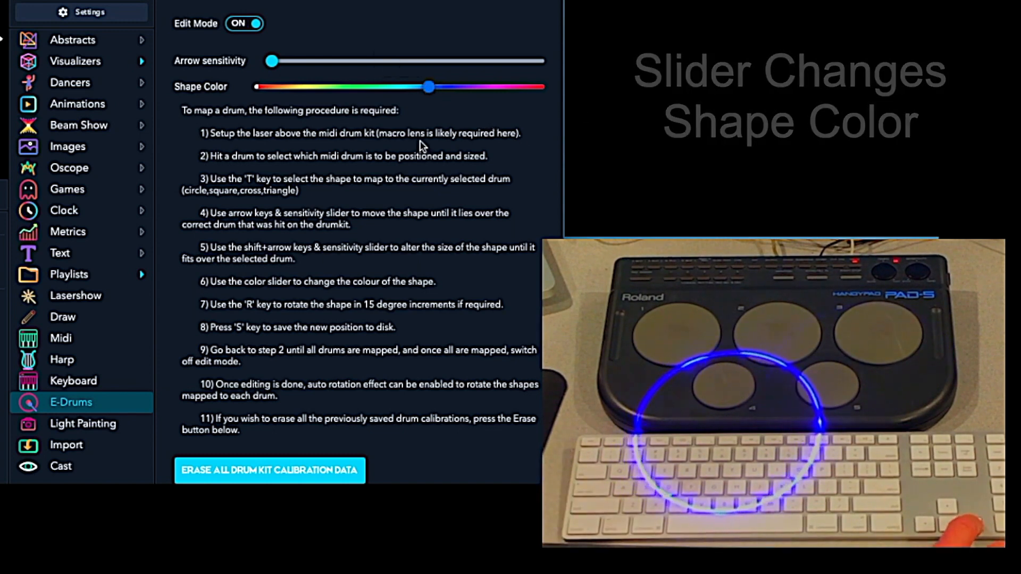
pyautogui.press('Up')
pyautogui.press('Up')
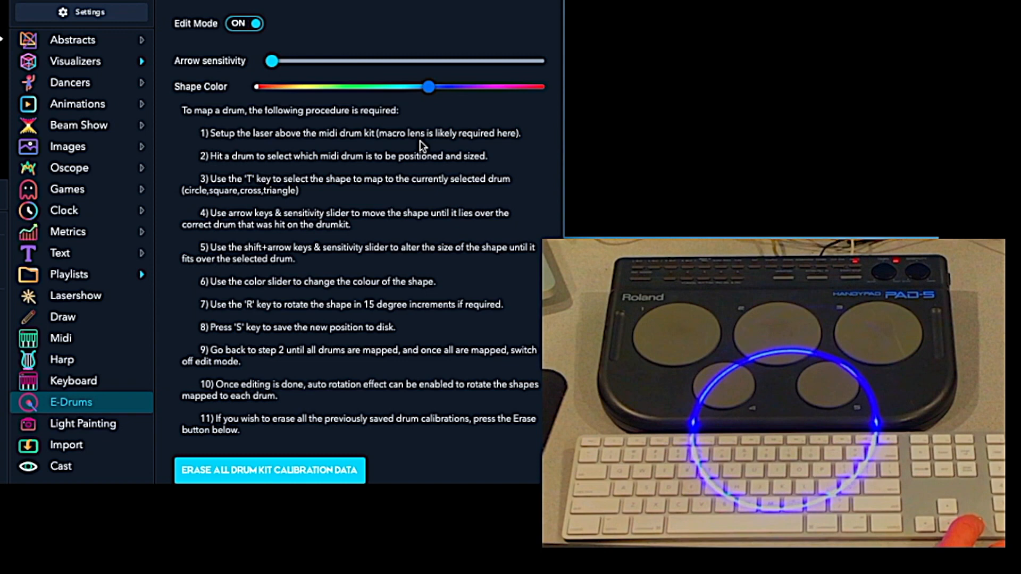
pyautogui.press('Up')
pyautogui.press('Up')
pyautogui.press('Up')
pyautogui.press('Up')
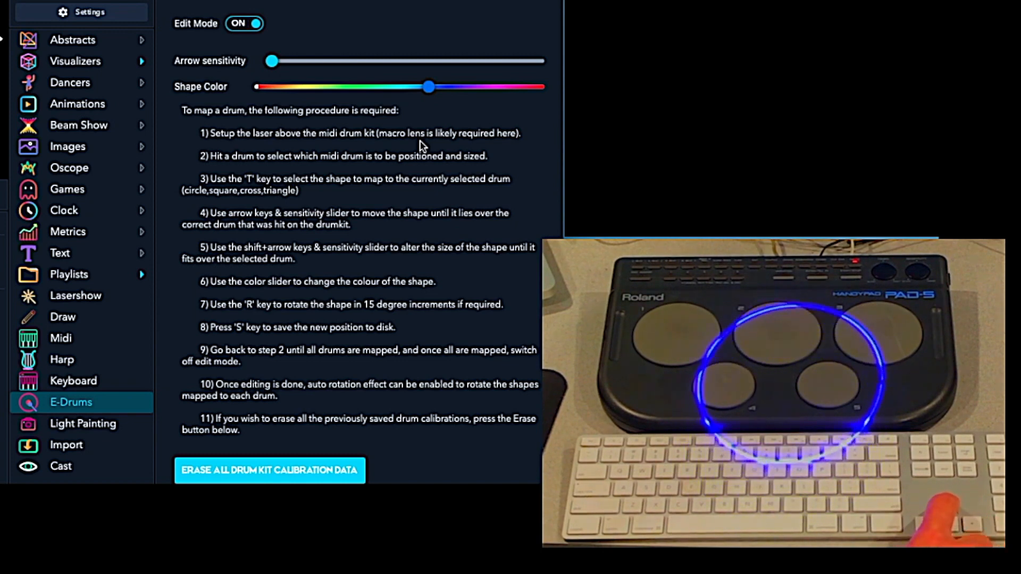
pyautogui.press('Up')
pyautogui.press('Up')
pyautogui.press('Up')
pyautogui.press('Up')
pyautogui.press('Up')
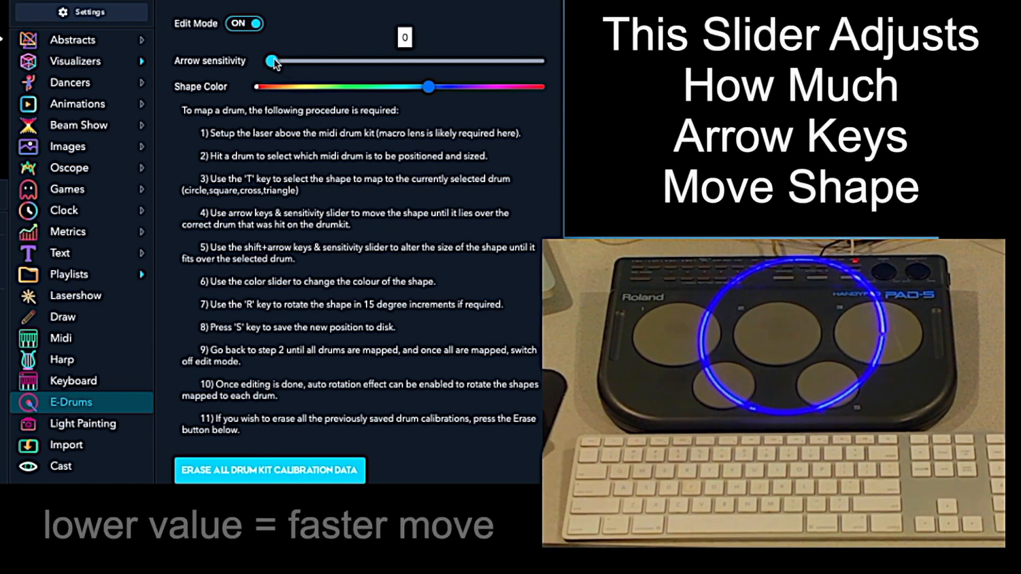
# Lower the arrow sensitivity and shrink the blue circle to fit the top middle pad.
pyautogui.moveTo(272, 60); pyautogui.dragTo(342, 62)
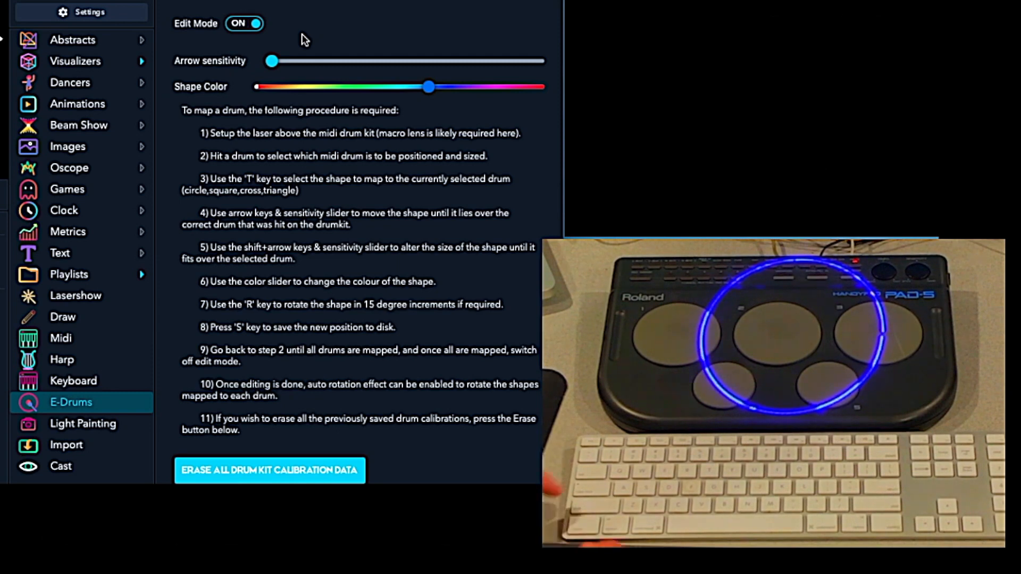
pyautogui.hotkey('shift', 'Down')
pyautogui.hotkey('shift', 'Down')
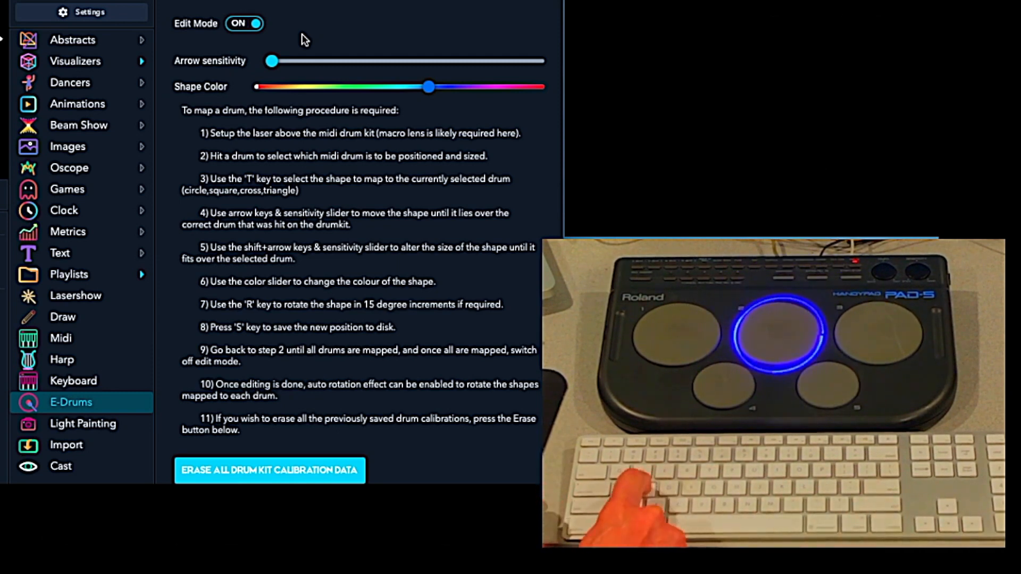
pyautogui.hotkey('shift', 'Down')
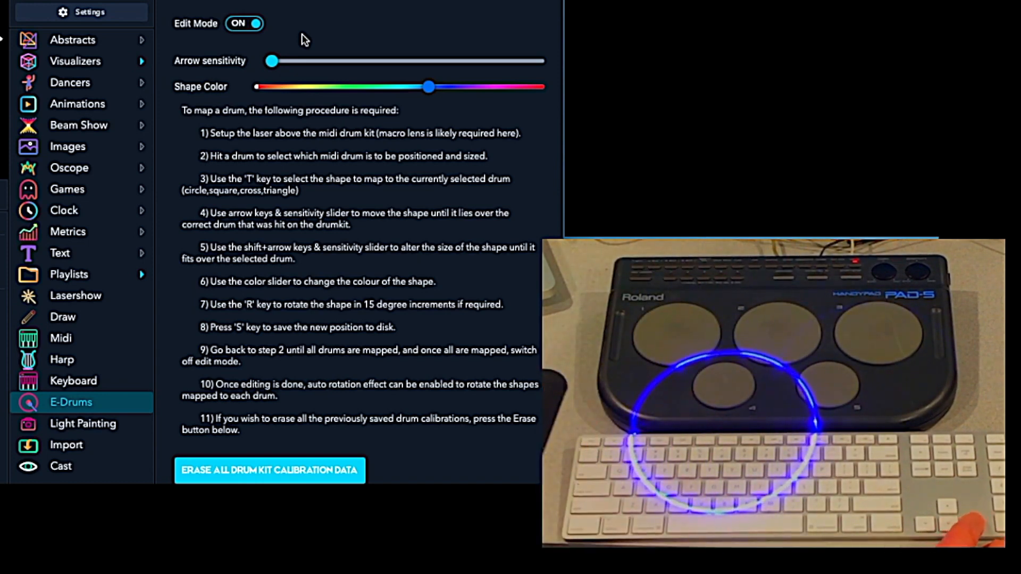
# Recolor the next drum's circle to magenta and move it right and up onto the pads.
pyautogui.press('Right')
pyautogui.press('Right')
pyautogui.press('Right')
pyautogui.press('Right')
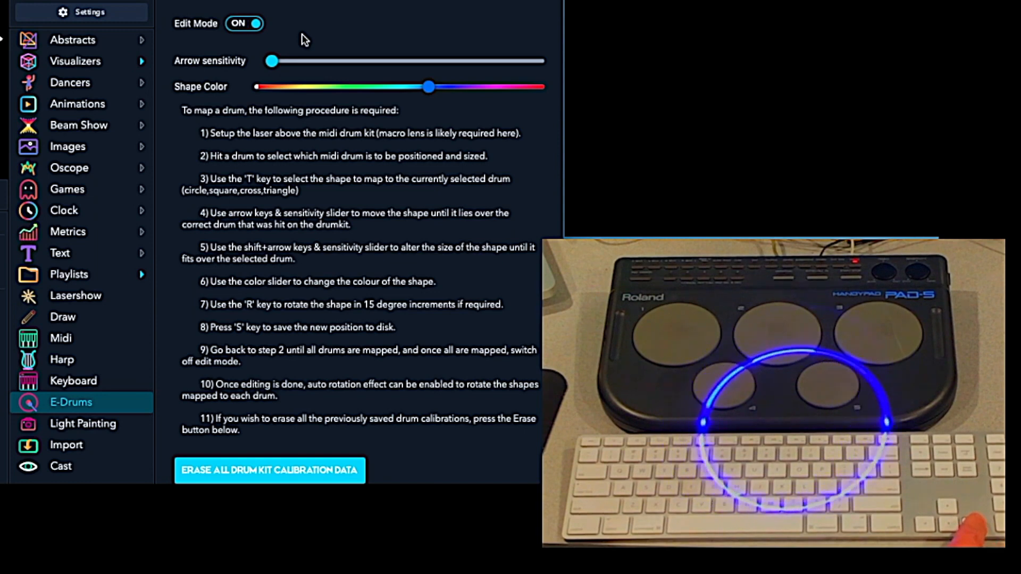
pyautogui.press('Right')
pyautogui.press('Right')
pyautogui.press('Right')
pyautogui.press('Right')
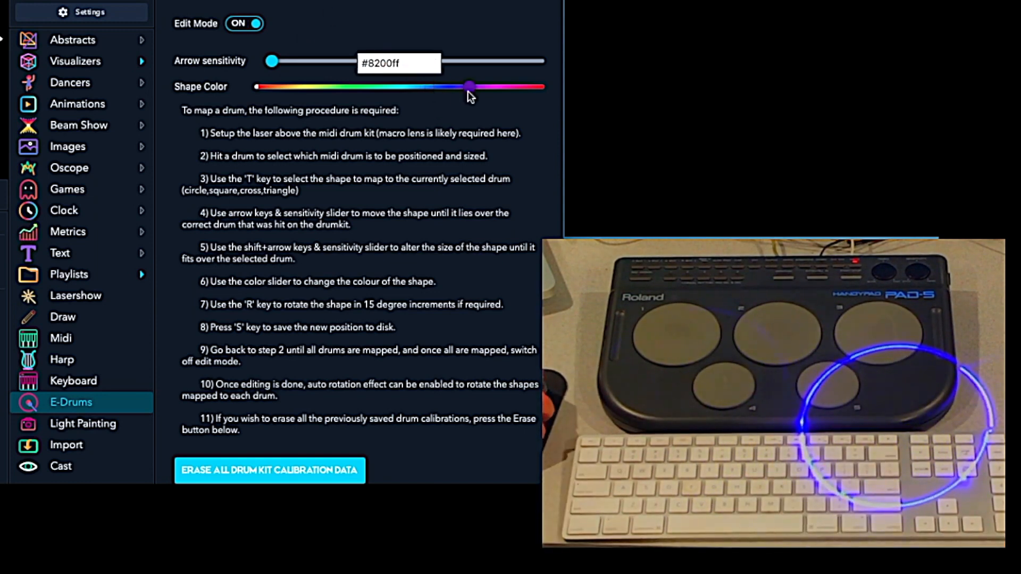
pyautogui.moveTo(469, 88); pyautogui.dragTo(519, 88)
pyautogui.press('Up')
pyautogui.press('Up')
pyautogui.press('Up')
pyautogui.press('Up')
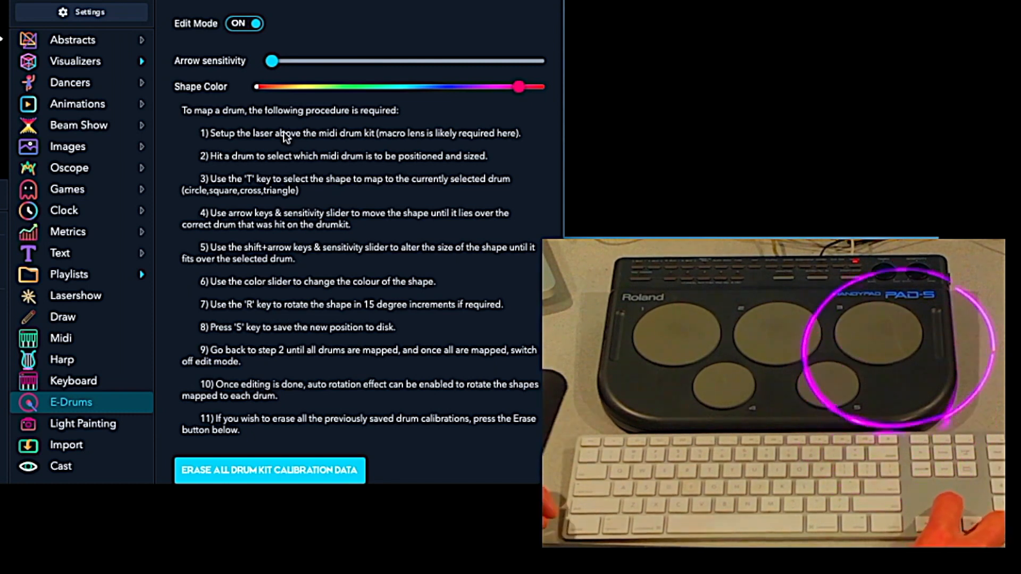
pyautogui.press('Up')
pyautogui.press('Up')
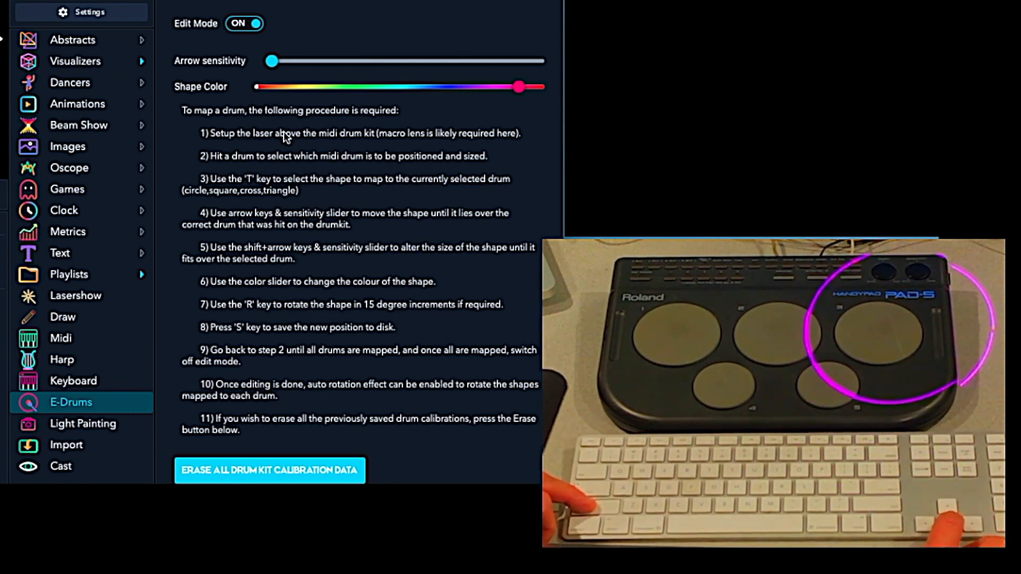
# Shrink the magenta circle and nudge it squarely over the upper-right pad.
pyautogui.hotkey('shift', 'Down')
pyautogui.hotkey('shift', 'Down')
pyautogui.hotkey('shift', 'Down')
pyautogui.hotkey('shift', 'Down')
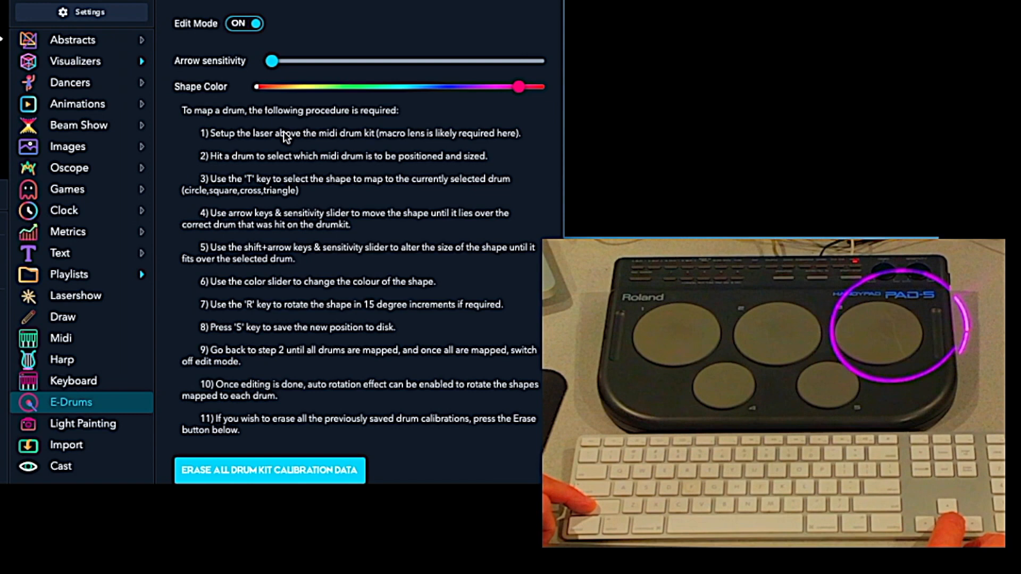
pyautogui.hotkey('shift', 'Down')
pyautogui.hotkey('shift', 'Down')
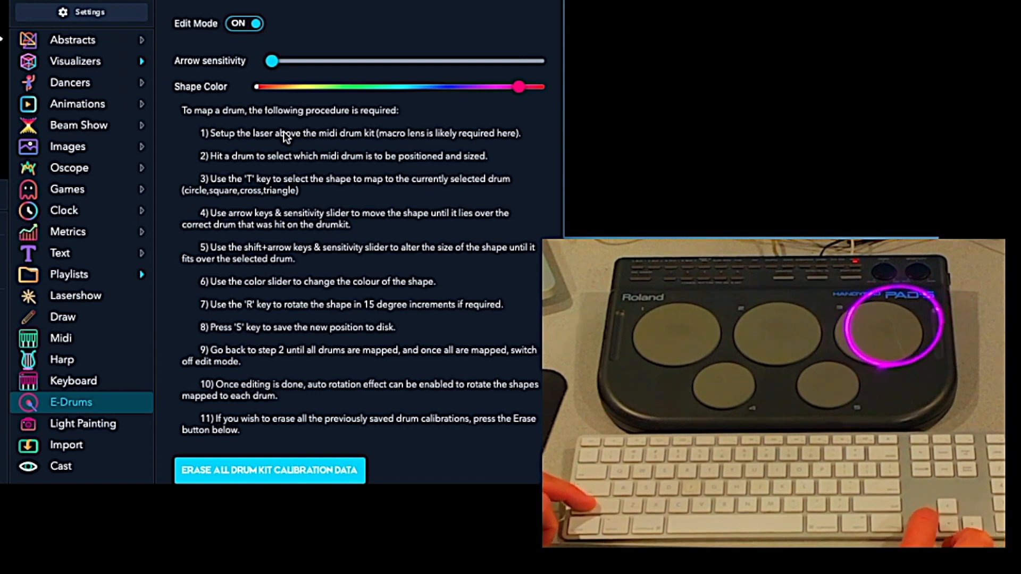
pyautogui.press('Right')
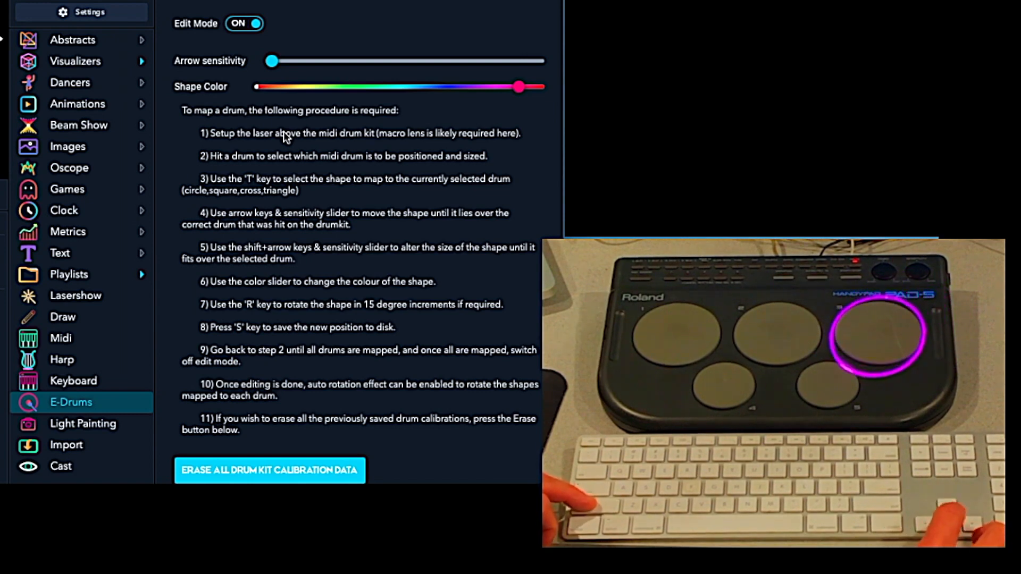
pyautogui.press('Right')
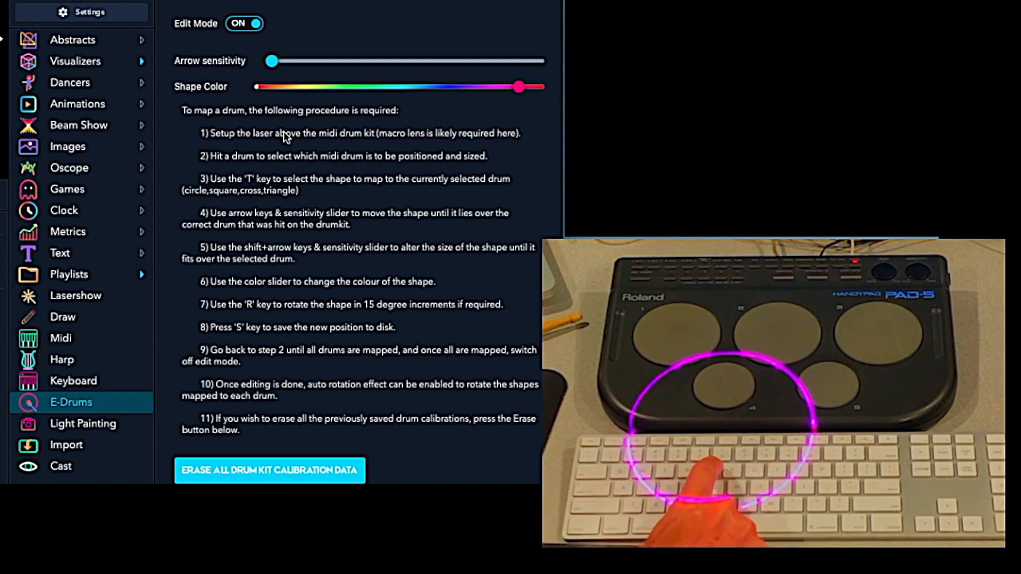
# Cycle the lower-left drum's shape with T until it becomes an X.
pyautogui.press('t')
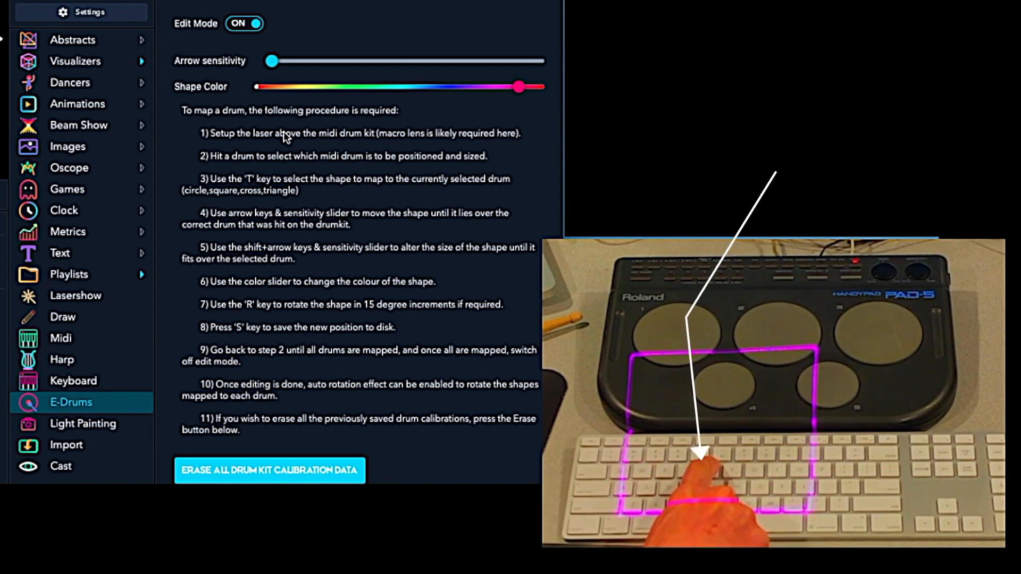
pyautogui.press('t')
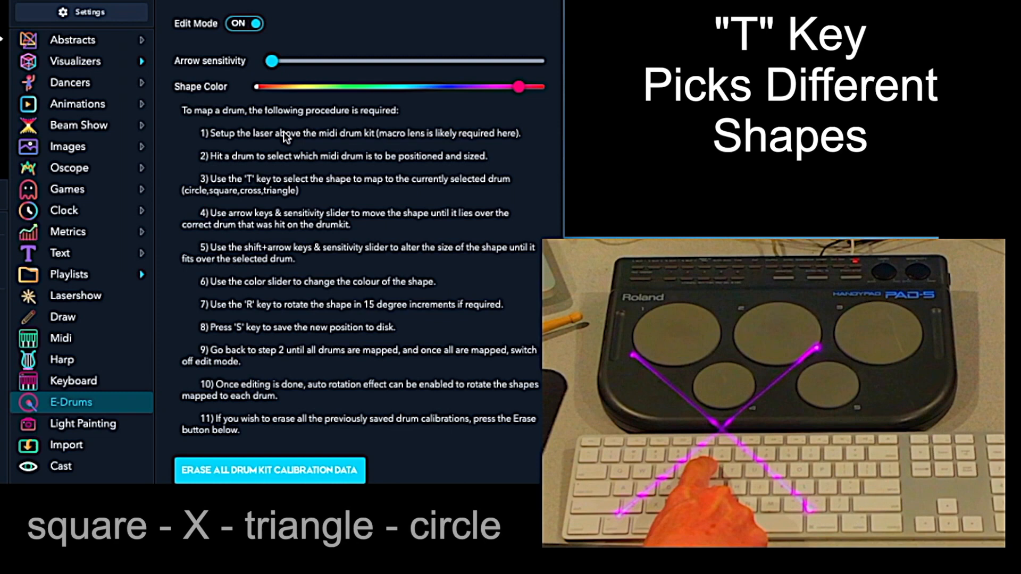
pyautogui.press('t')
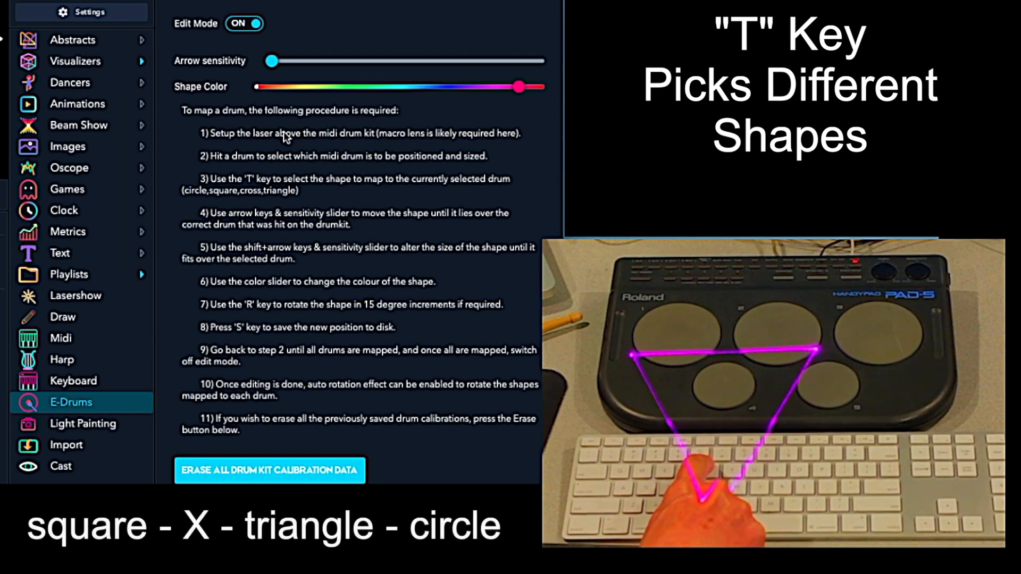
pyautogui.press('t')
pyautogui.press('t')
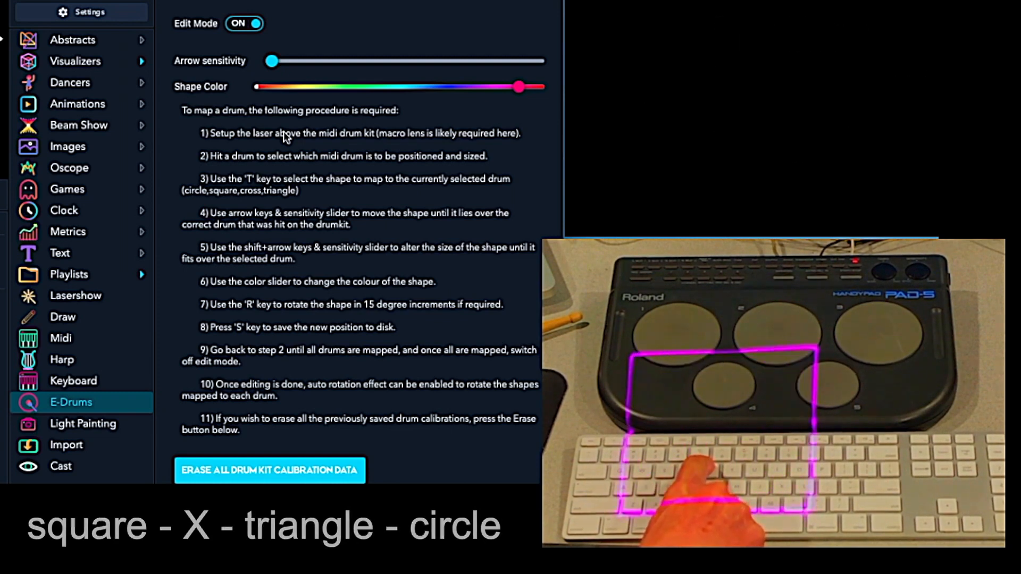
pyautogui.press('t')
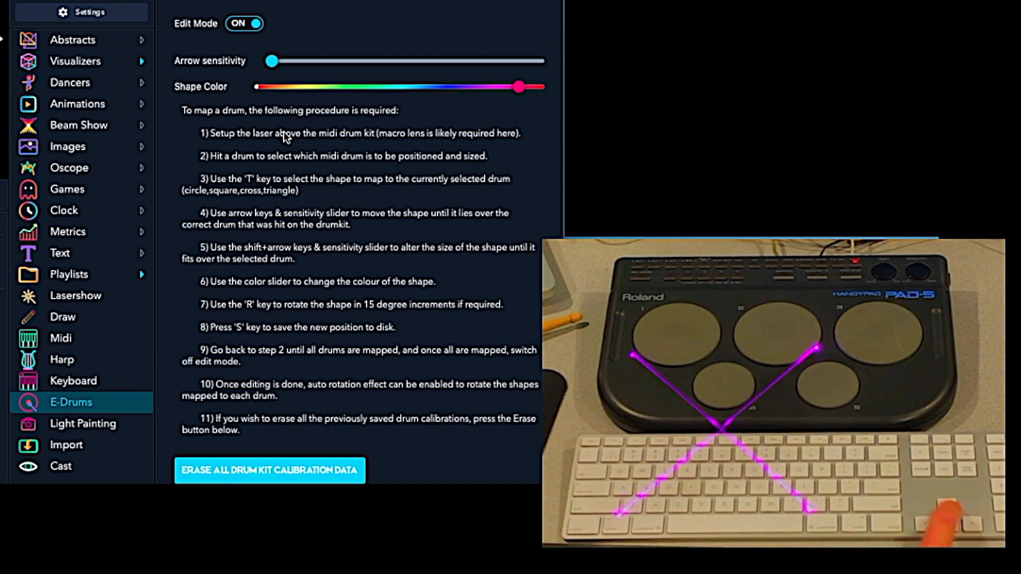
# Shrink the magenta X so it fits over the lower-left pad.
pyautogui.hotkey('shift', 'Down')
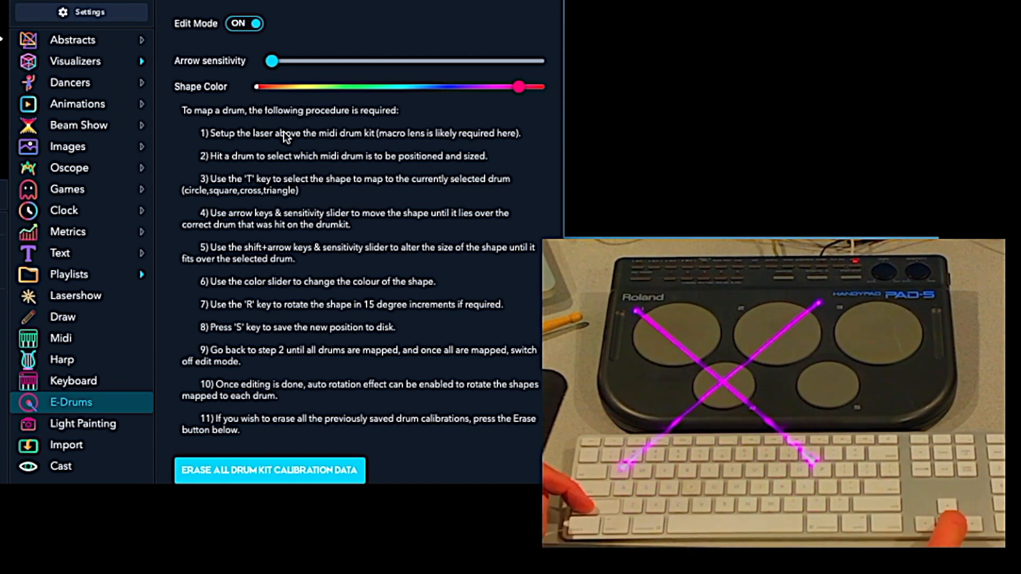
pyautogui.hotkey('shift', 'Down')
pyautogui.hotkey('shift', 'Down')
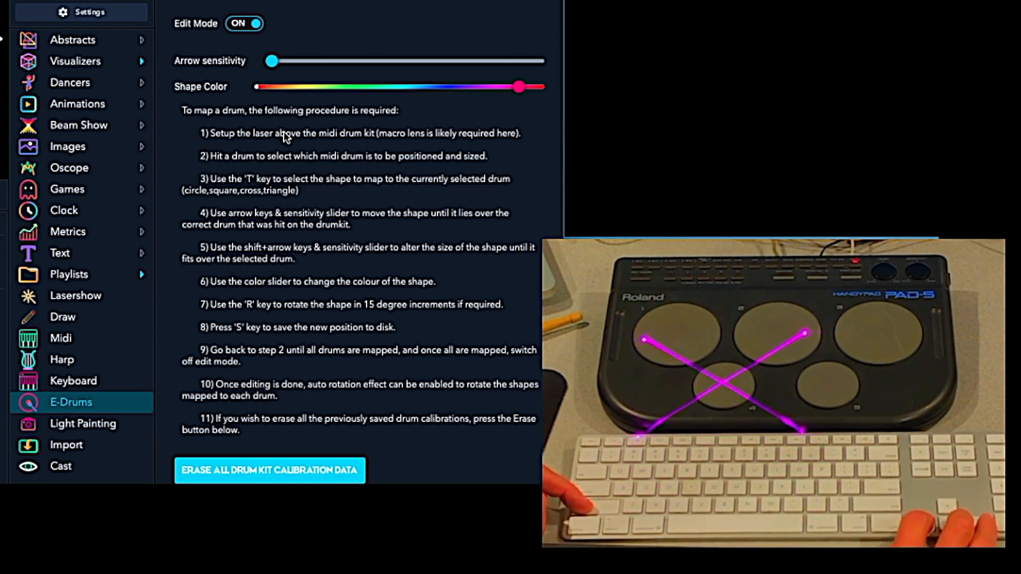
pyautogui.hotkey('shift', 'Down')
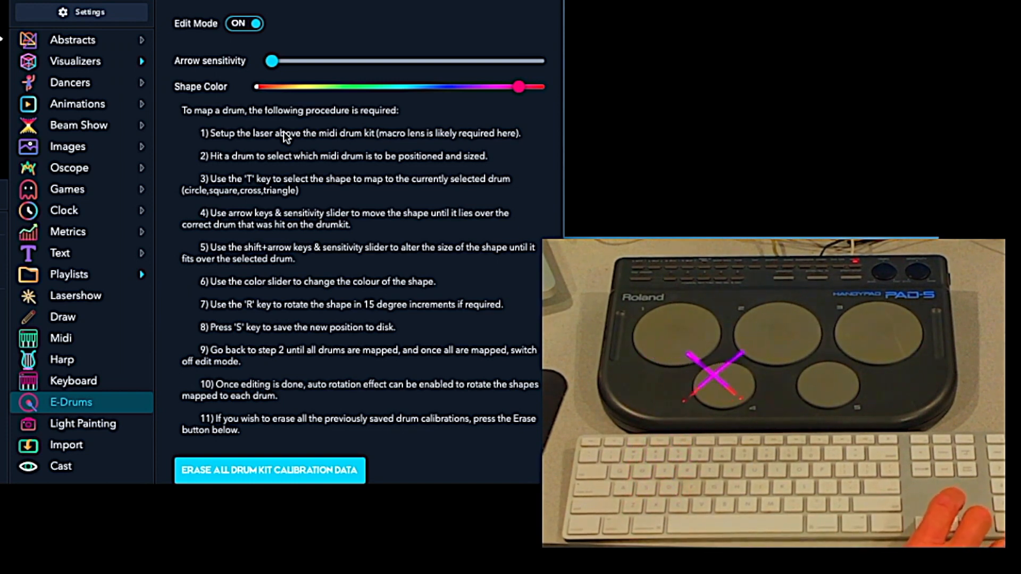
# Move the shape down onto the lower-right pad and change it to a triangle.
pyautogui.press('Down')
pyautogui.press('Down')
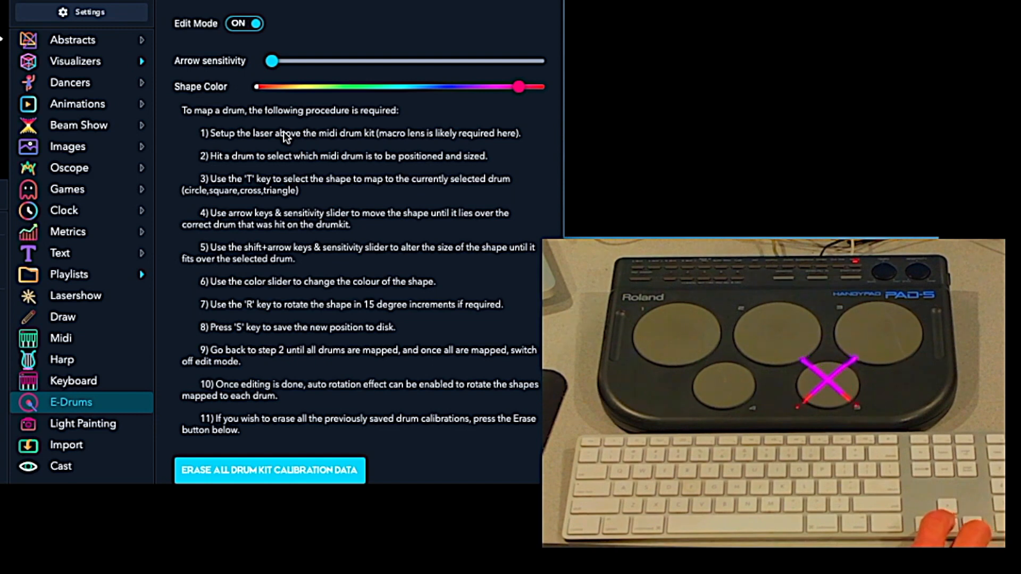
pyautogui.press('t')
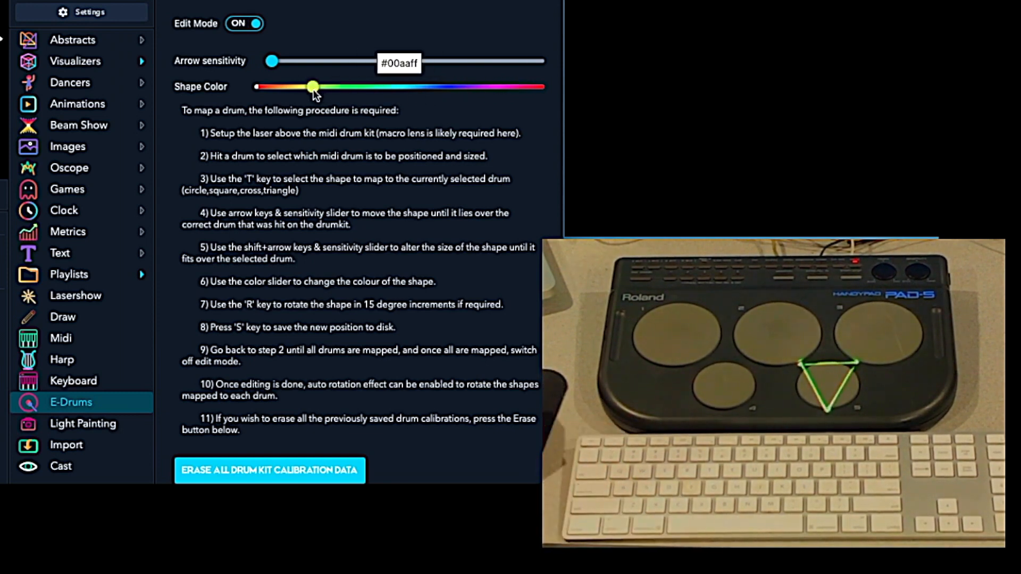
# Switch Edit Mode off, then set Drum Hit Decay high and back down to 29.
pyautogui.click(237, 26)
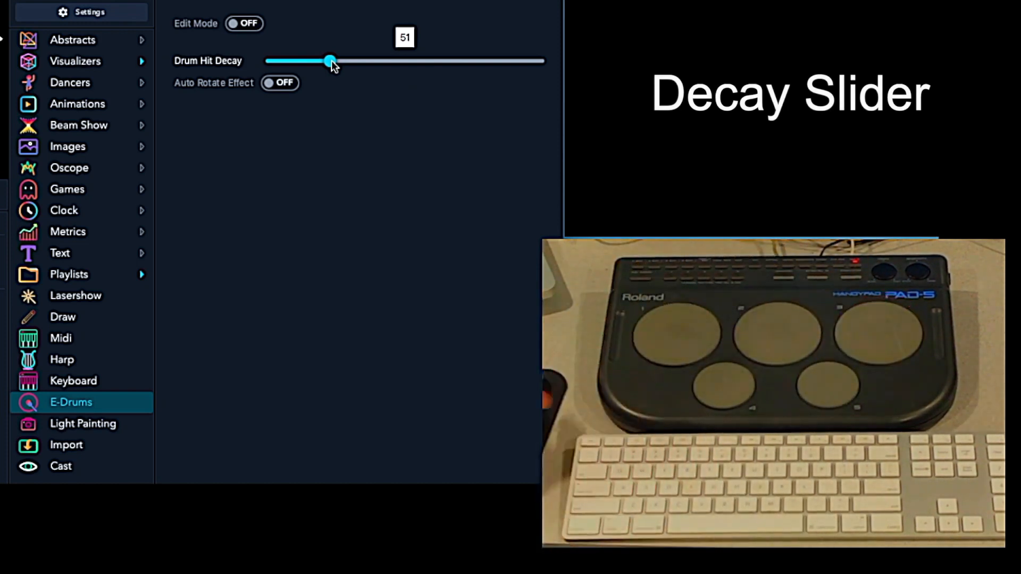
pyautogui.moveTo(331, 61); pyautogui.dragTo(451, 61)
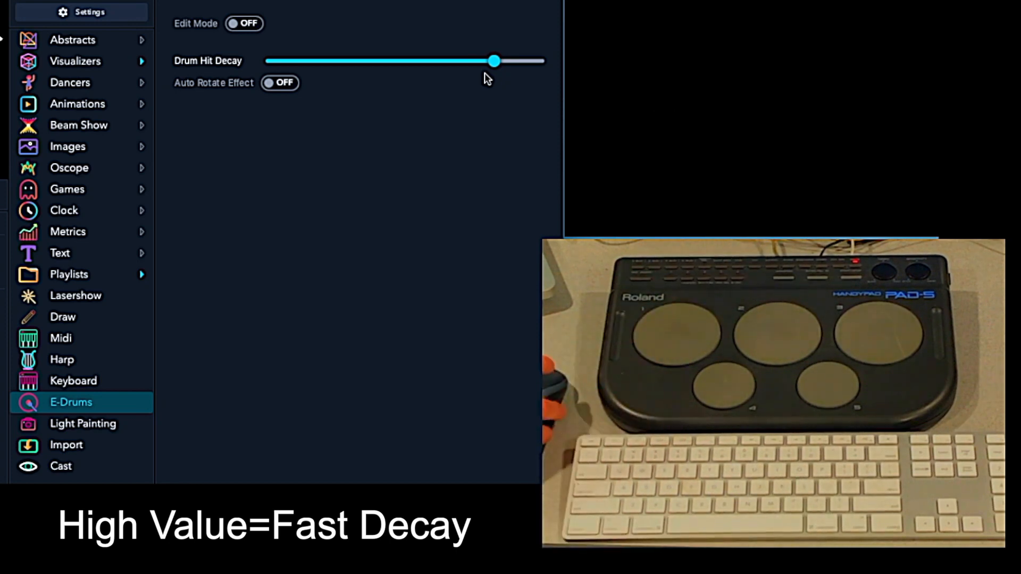
pyautogui.moveTo(294, 61); pyautogui.dragTo(300, 61)
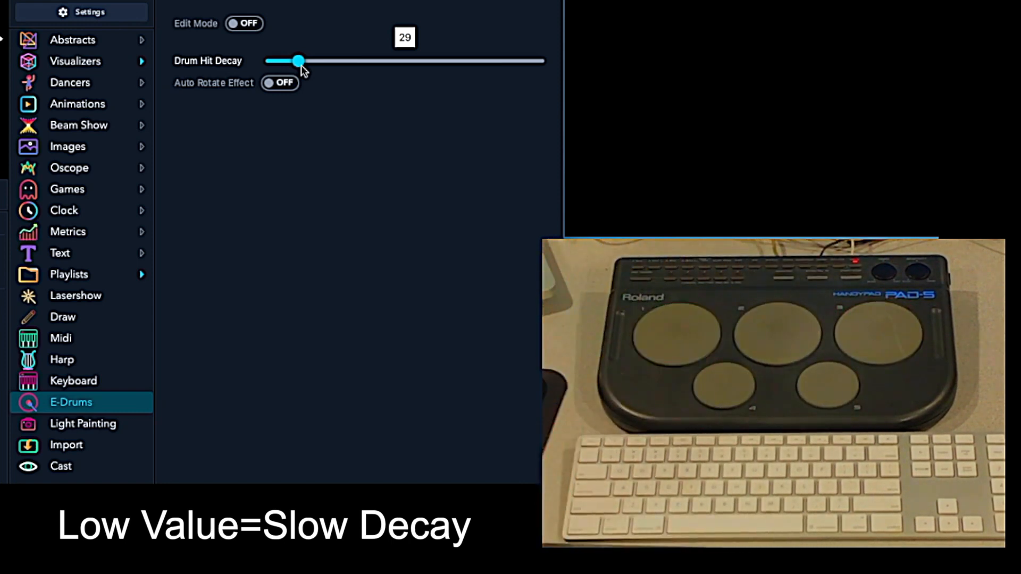
# Turn on the Auto Rotate Effect and lower Rotation Speed to 6.
pyautogui.click(284, 84)
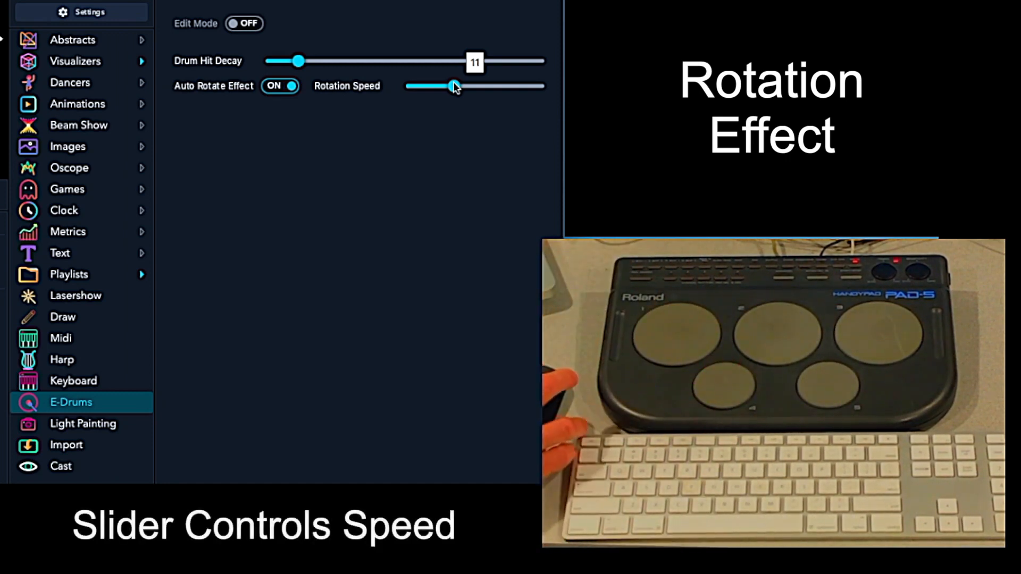
pyautogui.moveTo(452, 87); pyautogui.dragTo(435, 86)
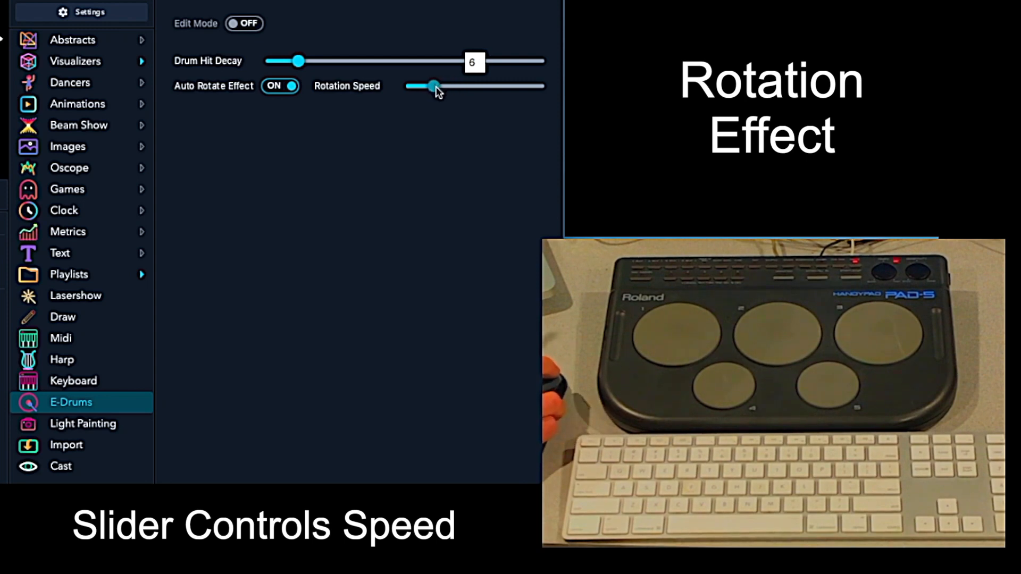